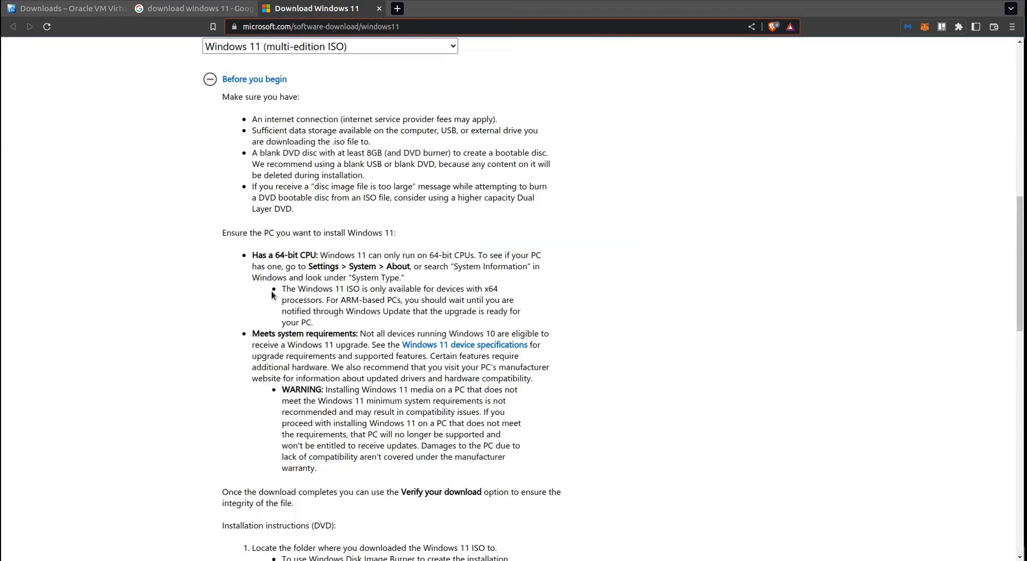
Step: Choose English (United States) as the product language and confirm it to generate the 64-bit Windows 11 download
scroll(300, 272, "down", 10)
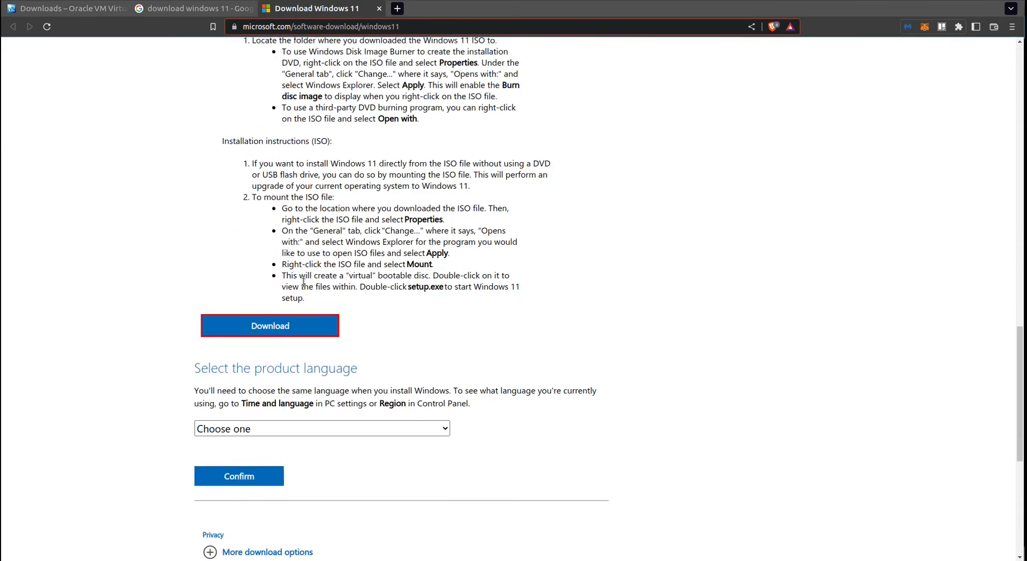
scroll(335, 253, "down", 2)
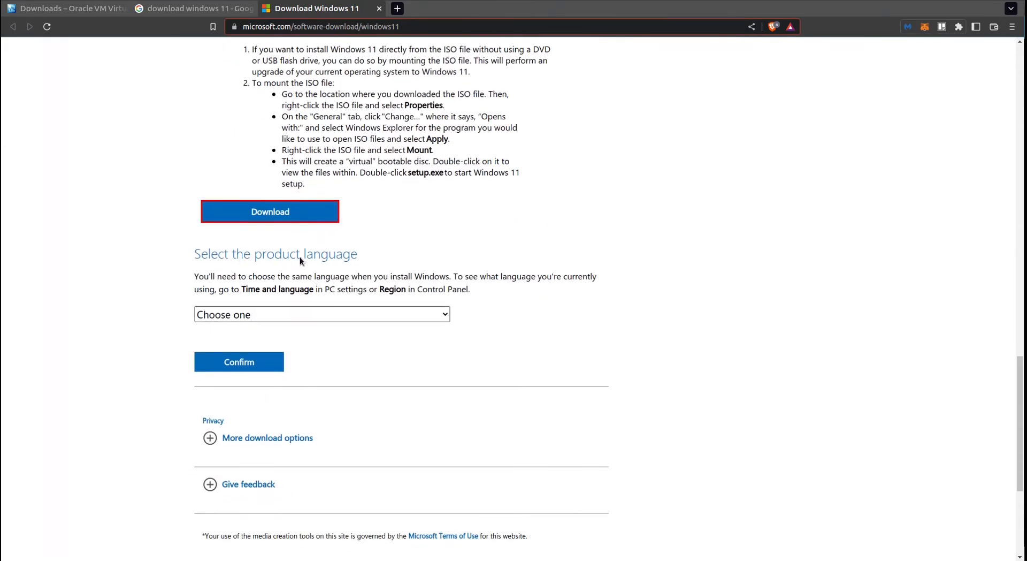
left_click(432, 313)
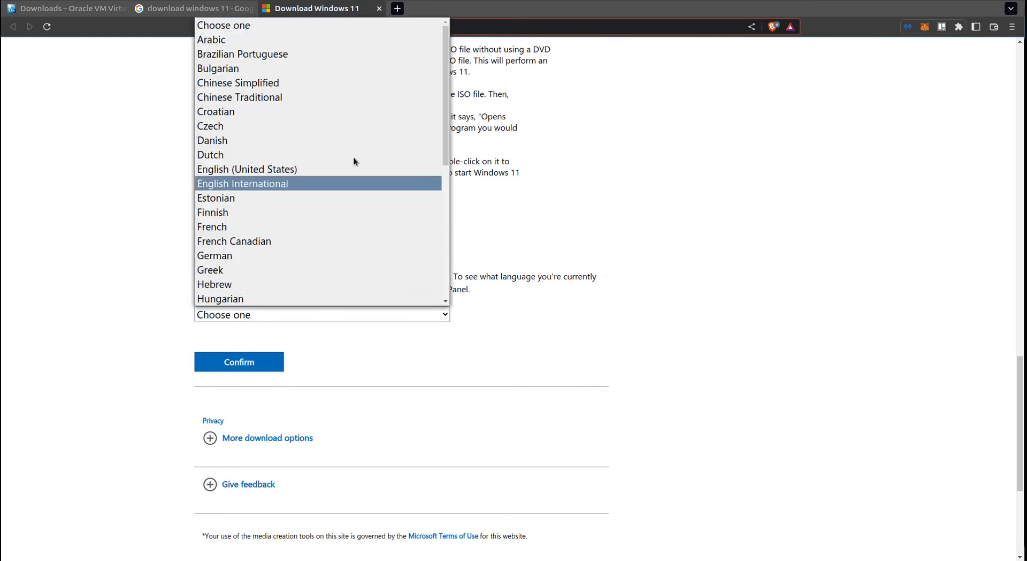
left_click(339, 170)
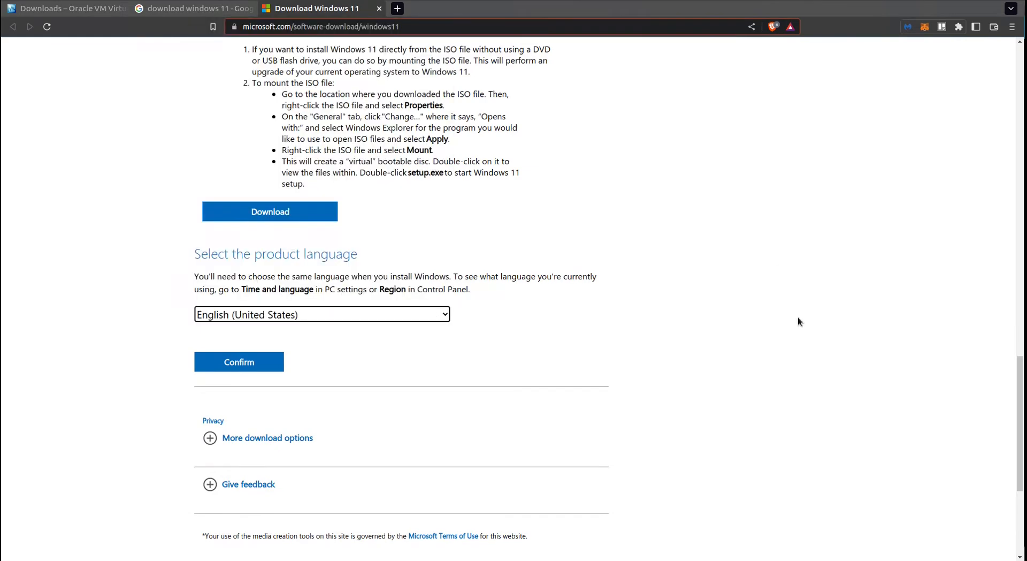
left_click(257, 368)
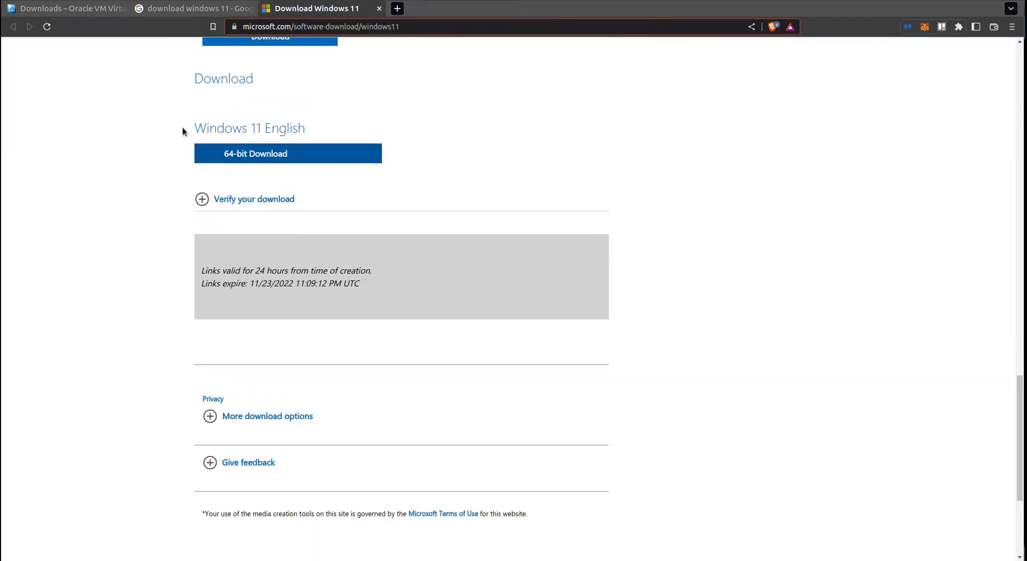
left_click_drag(184, 129, 399, 149)
left_click(703, 280)
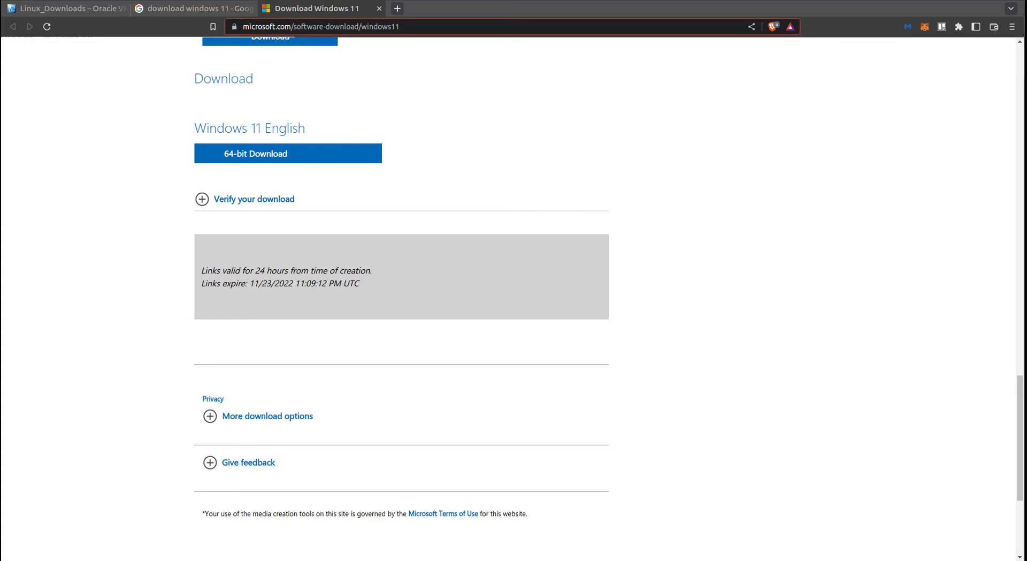
Step: Switch to VirtualBox and check its installed version in the About information
key("alt+Tab")
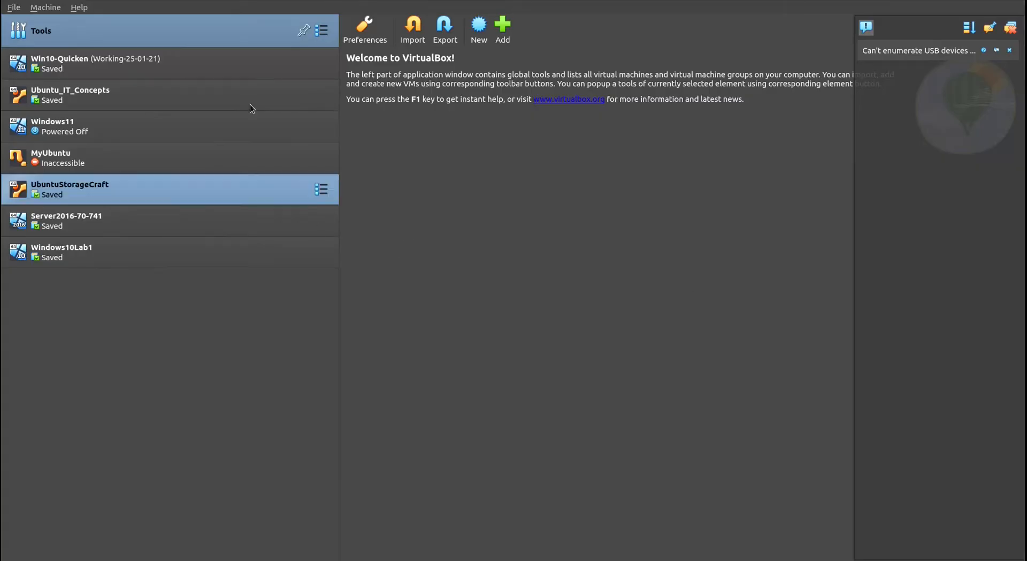
left_click(80, 8)
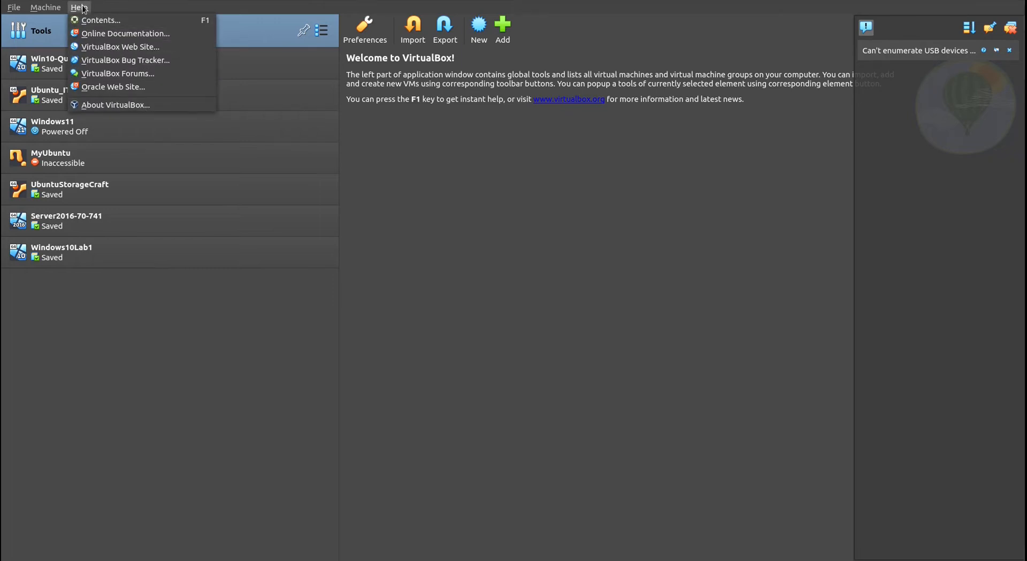
left_click(115, 104)
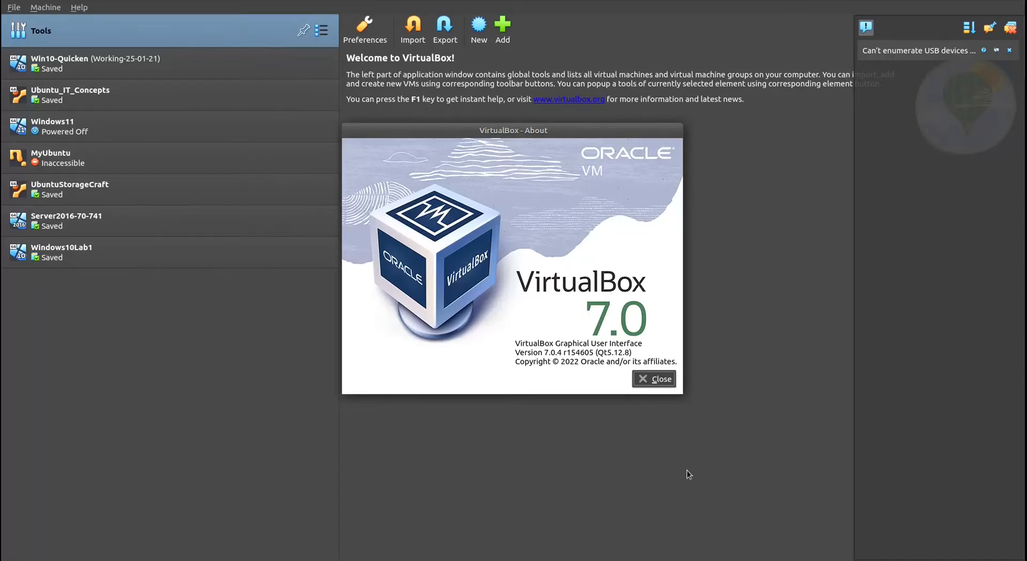
key("alt+Tab")
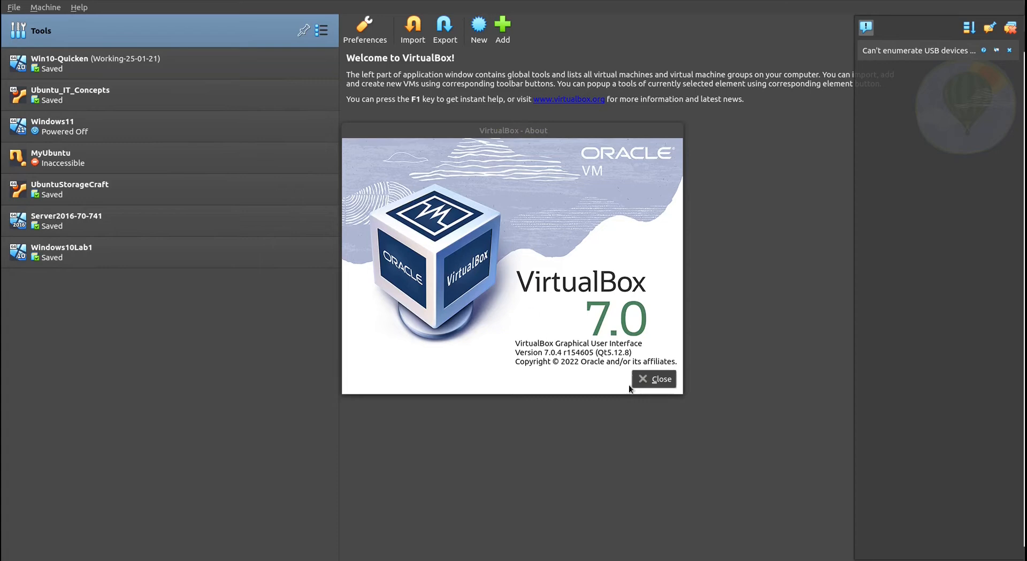
left_click(645, 380)
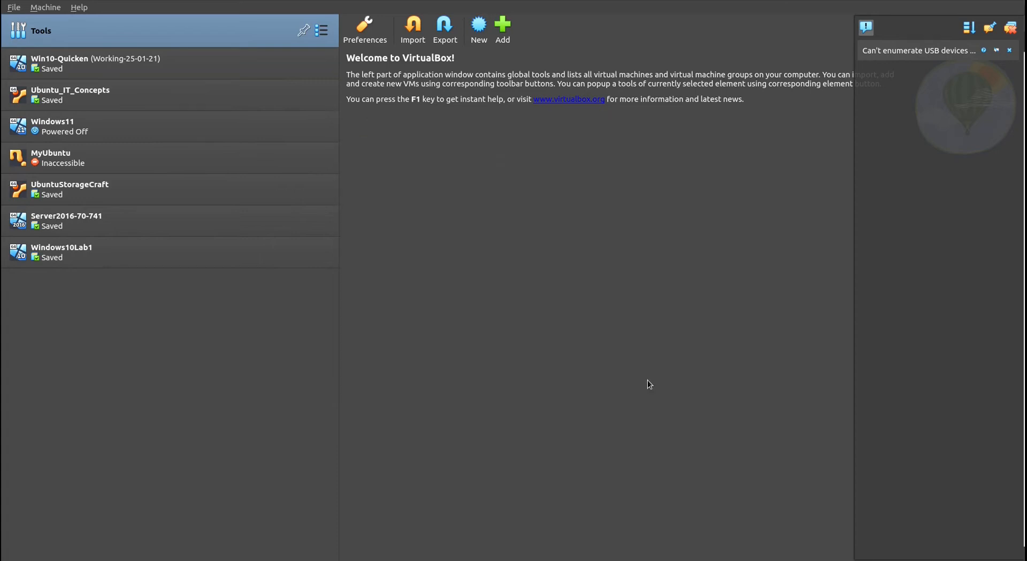
Step: Start a new virtual machine named Windows 11 with Win11_22H2_EnglishInternational_x64v1.iso as its ISO image
left_click(48, 9)
left_click(53, 21)
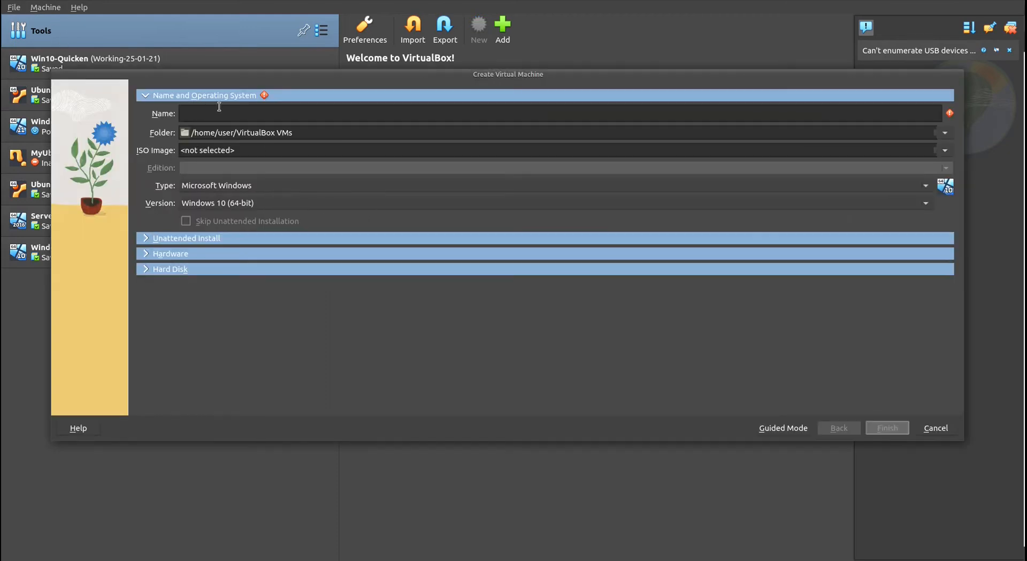
type("Windows 11")
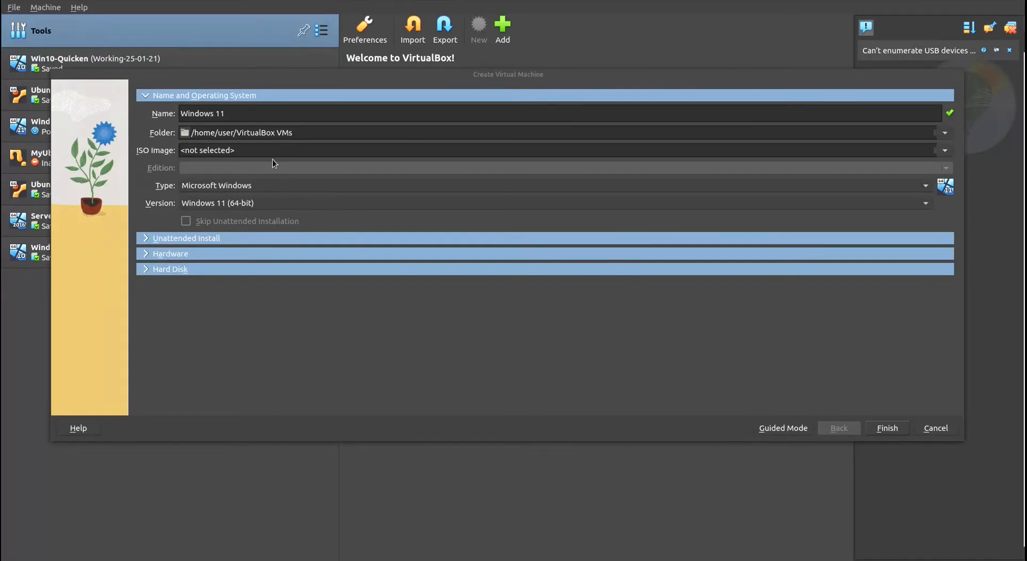
left_click(249, 151)
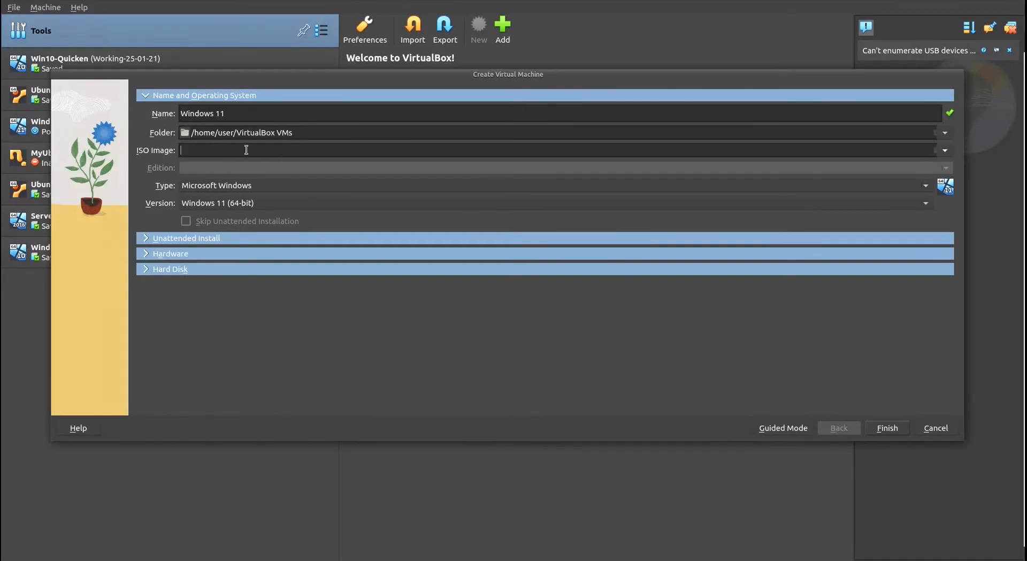
type("/mnt/4A9609D66A35CE6E/Win11_22H2_EnglishInternational_x64v1.iso")
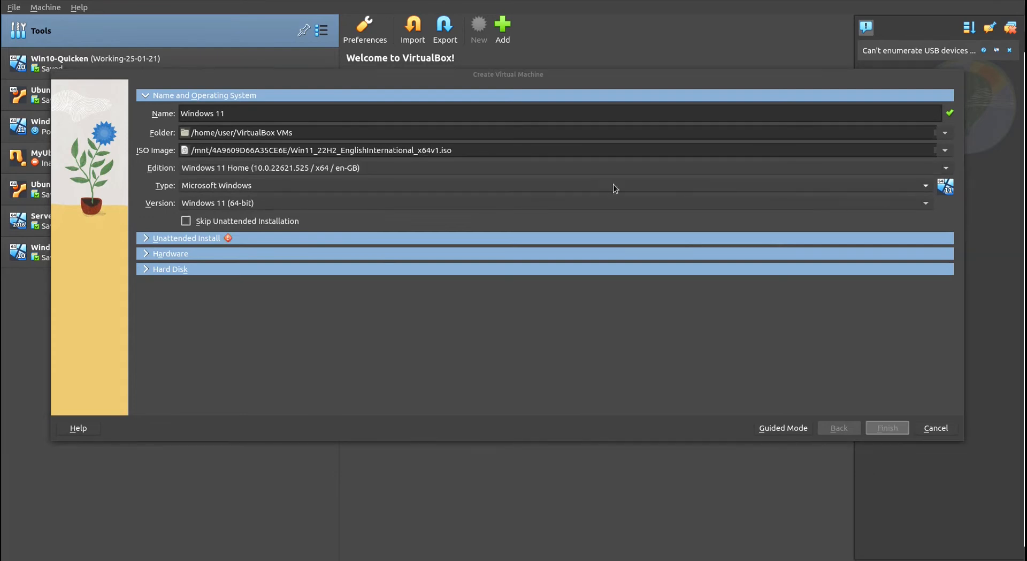
Step: Choose the Windows 11 Home edition and set the virtual machine to skip unattended installation
left_click(492, 166)
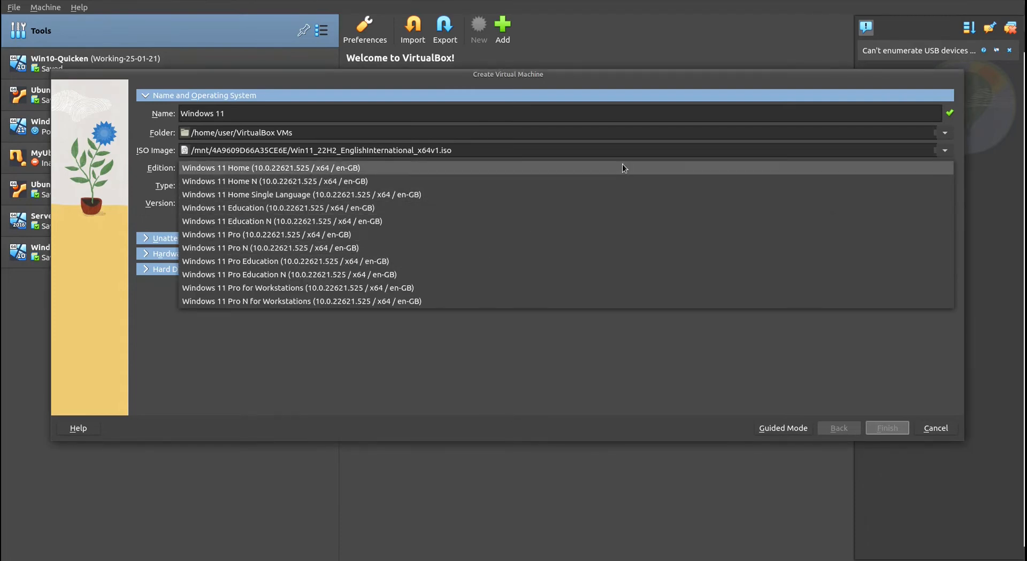
left_click(422, 168)
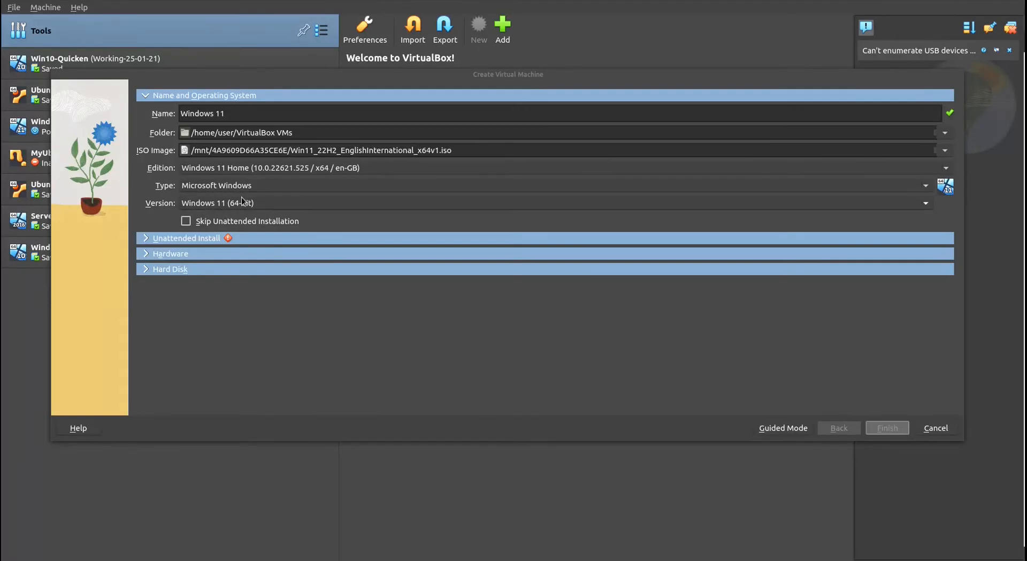
left_click(187, 221)
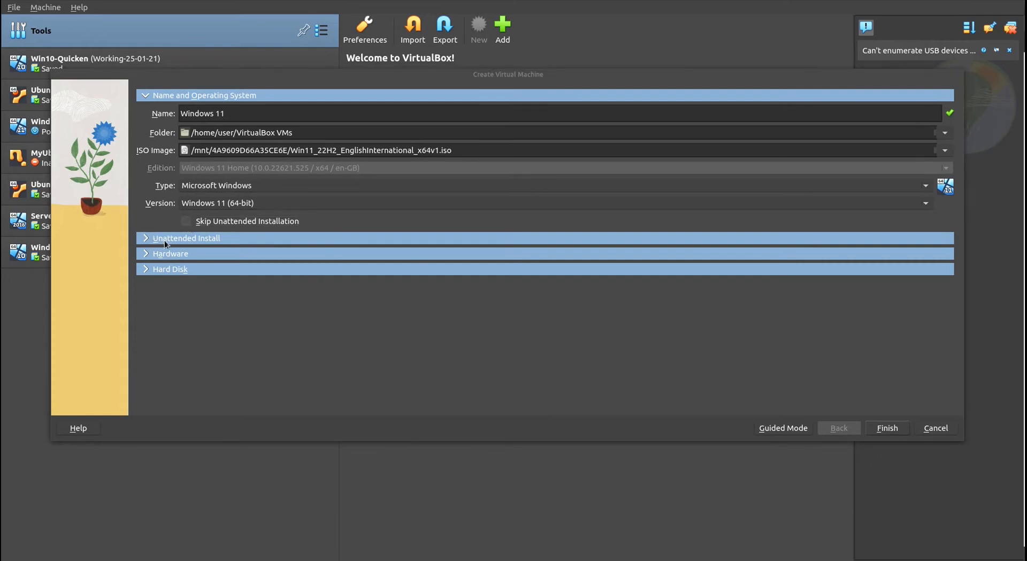
Step: Review the hardware allocation, set the virtual hard disk size to 64 GB and finish creating the virtual machine
left_click(144, 252)
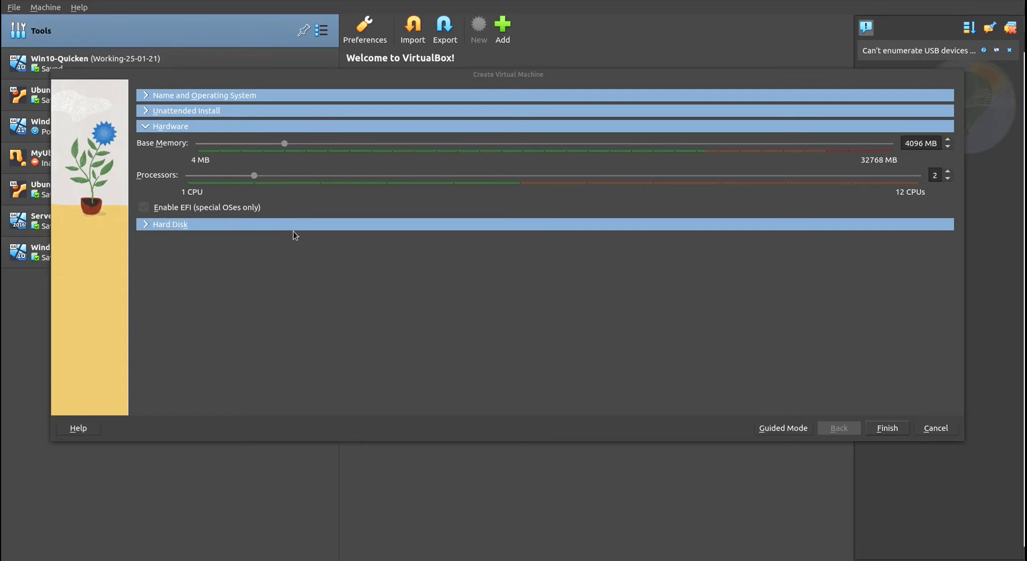
left_click(147, 225)
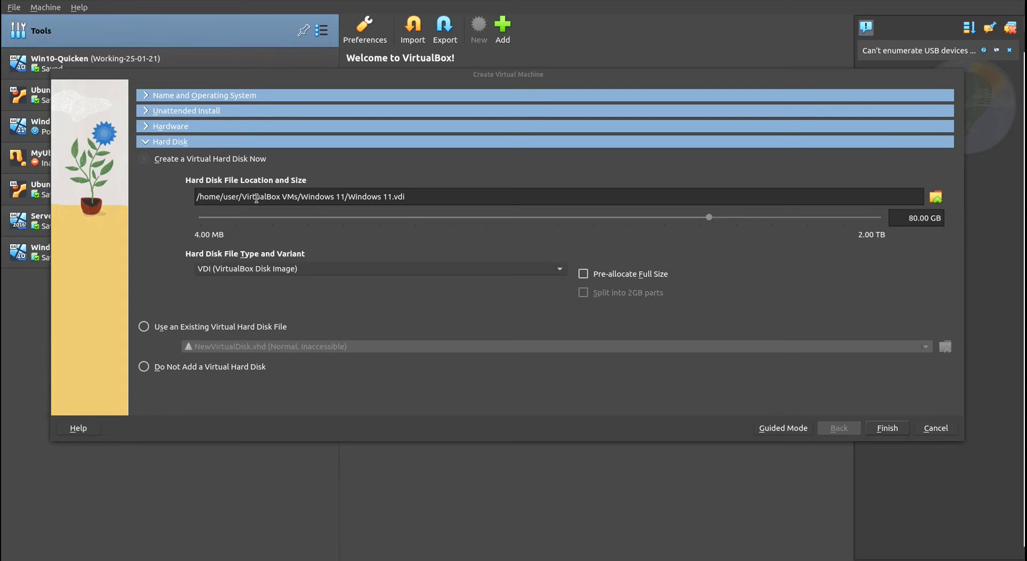
left_click_drag(439, 198, 197, 198)
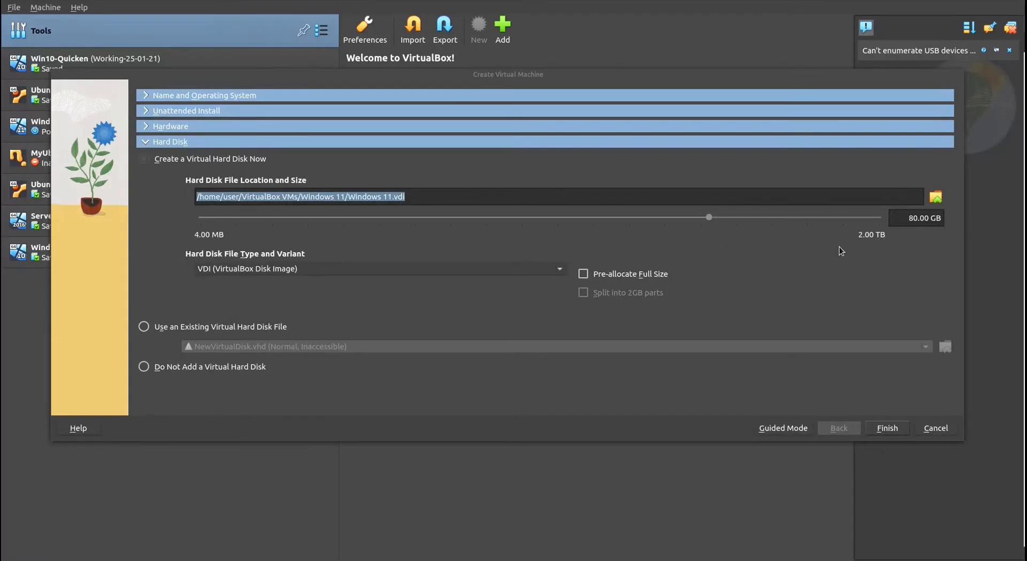
double_click(916, 218)
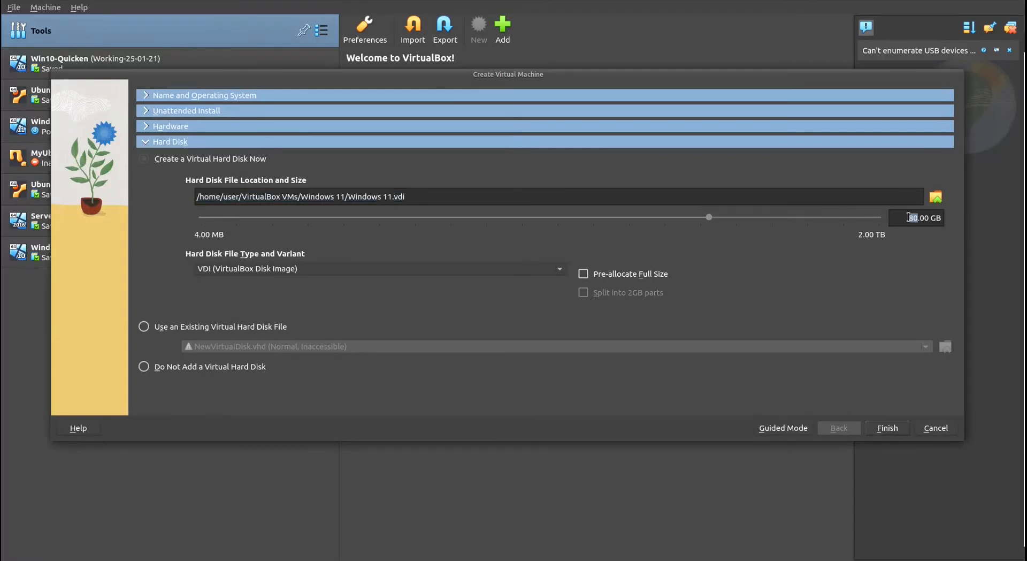
type("64")
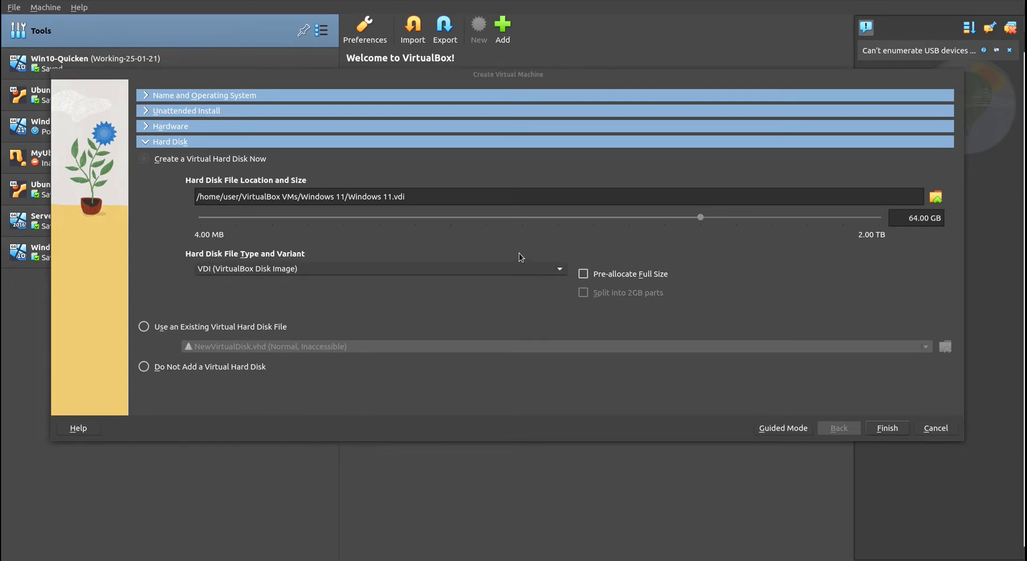
left_click(887, 428)
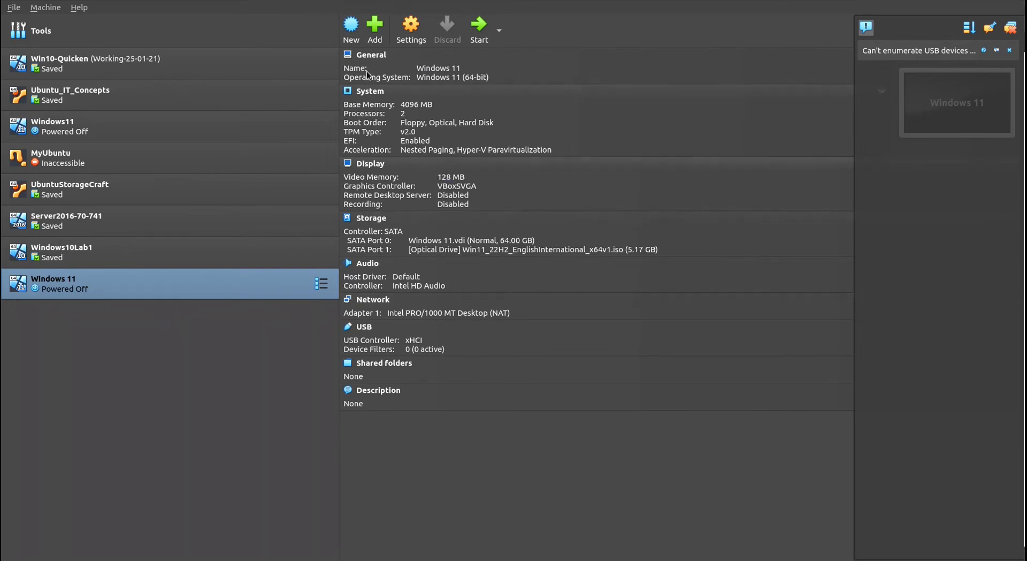
Step: Look over the new Windows 11 machine's general settings and close them
right_click(154, 286)
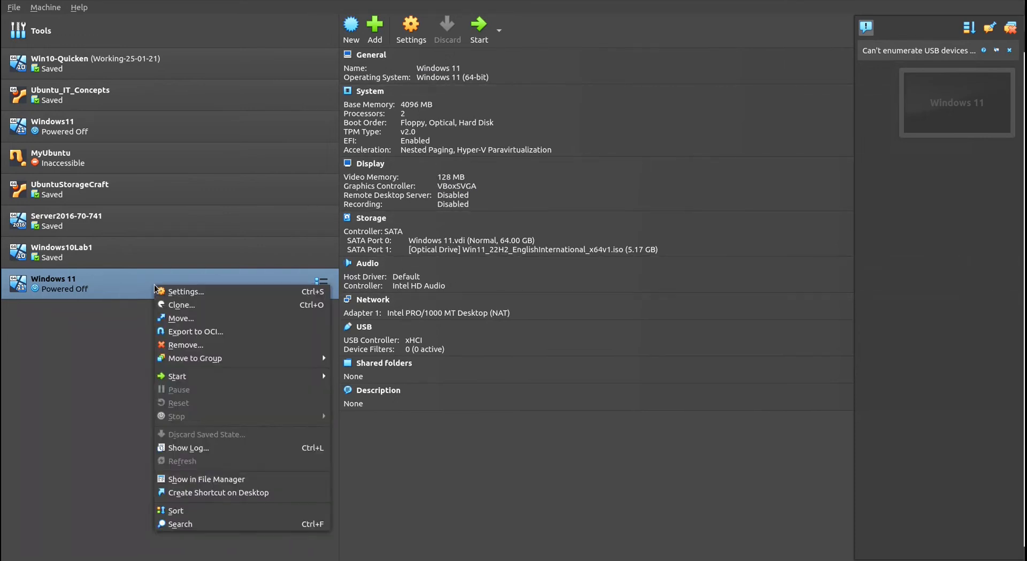
left_click(209, 294)
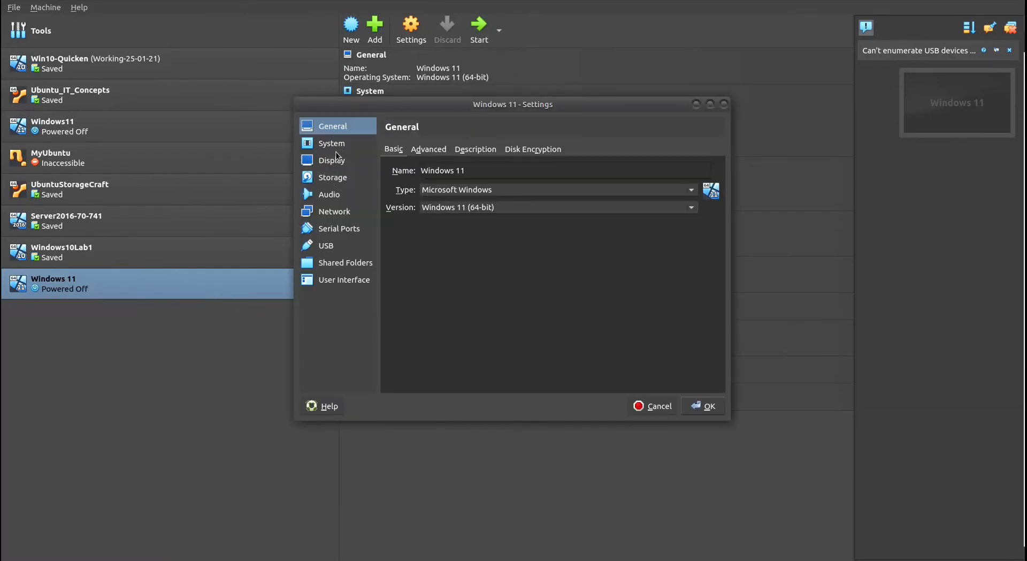
left_click(705, 407)
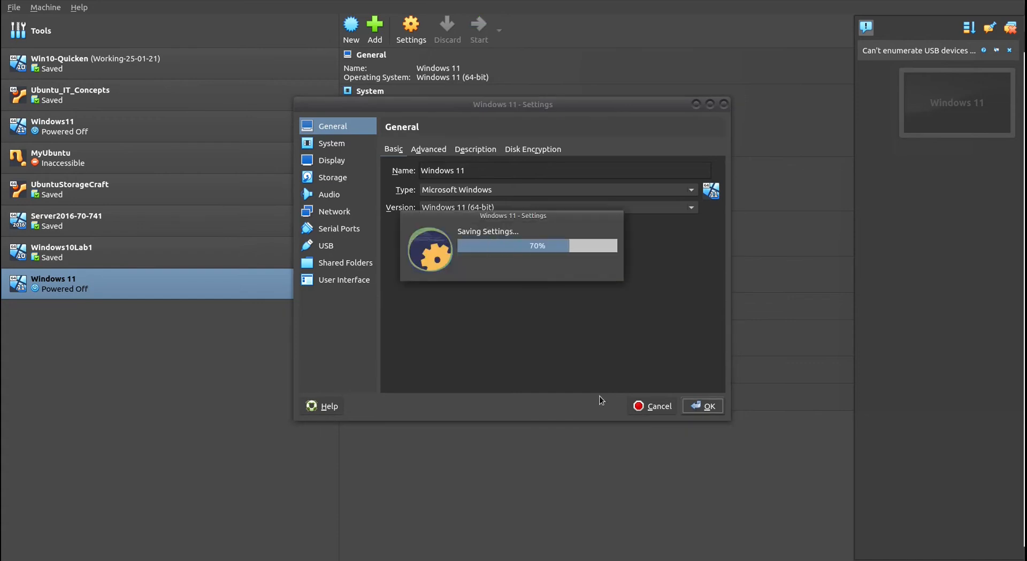
Step: Boot the Windows 11 machine from the installation disc and begin the installation with the United Kingdom language and keyboard defaults
left_click(479, 27)
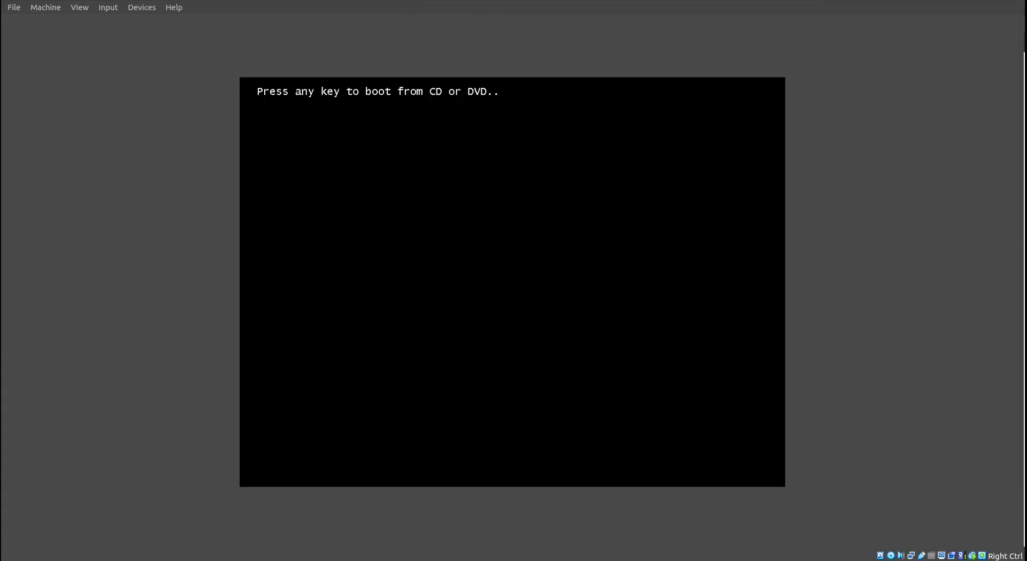
key("Return")
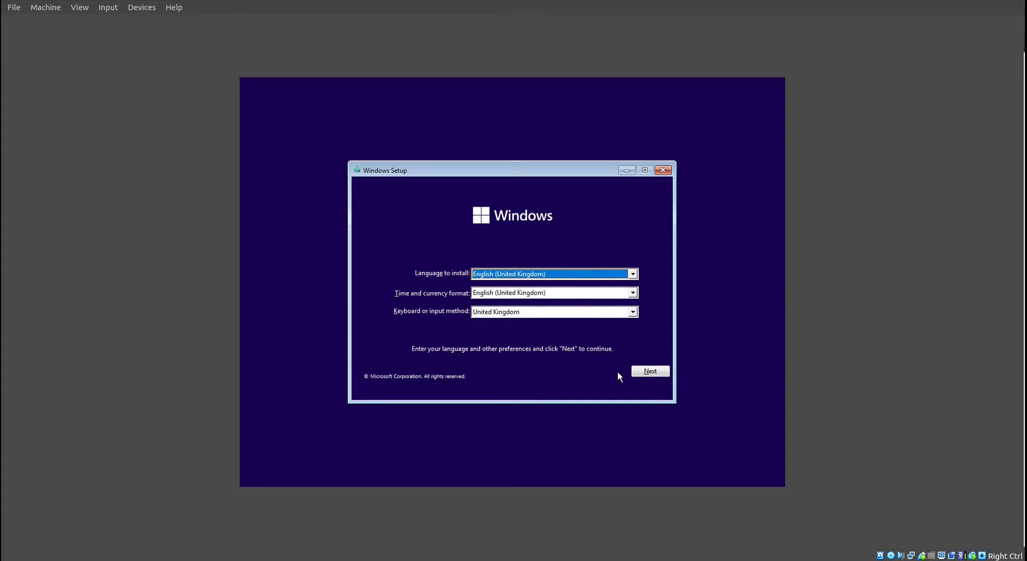
left_click(649, 370)
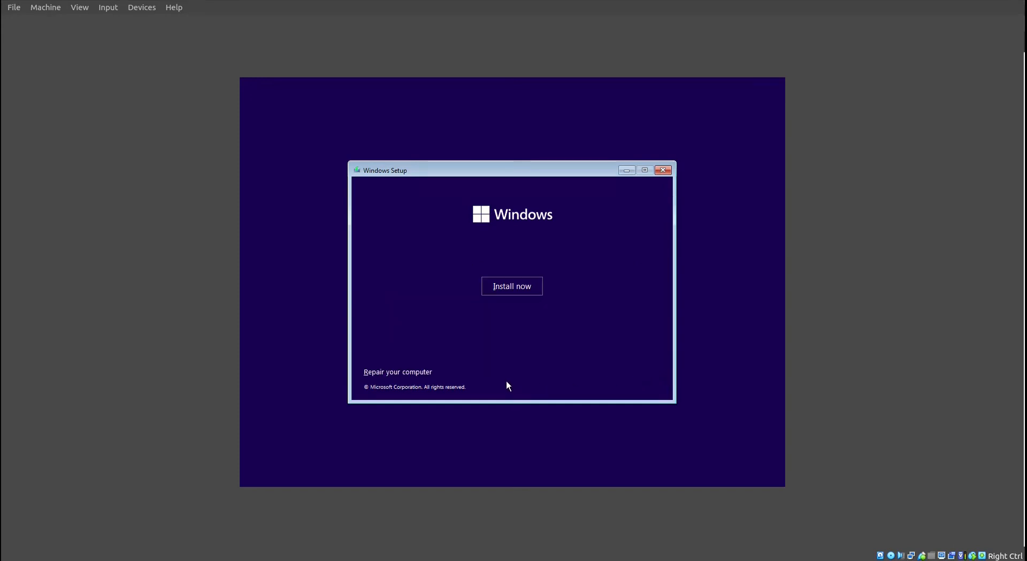
left_click(516, 290)
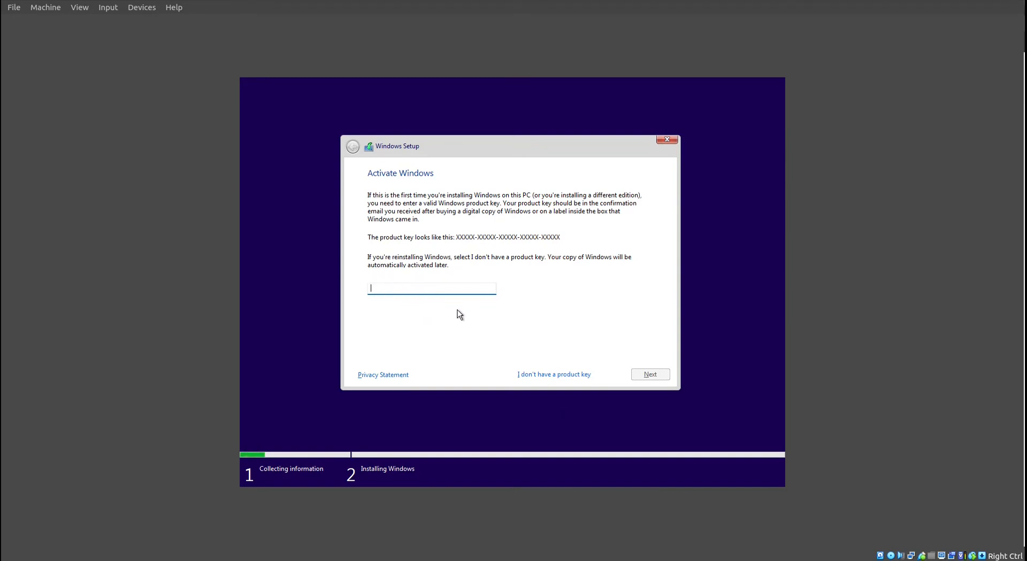
Step: Skip the product key and select Windows 11 Pro as the operating system to install
left_click(558, 374)
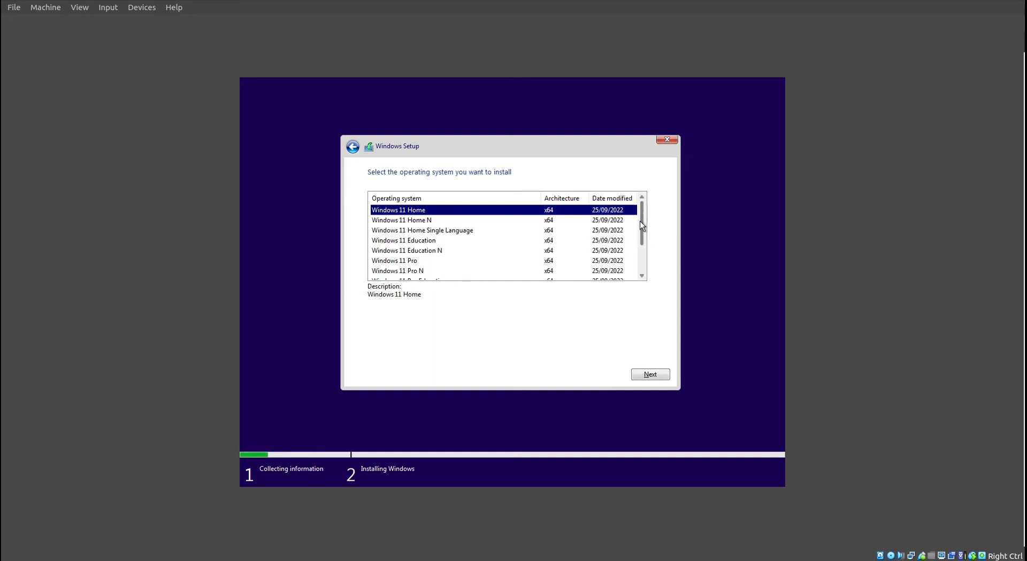
scroll(641, 220, "down", 1)
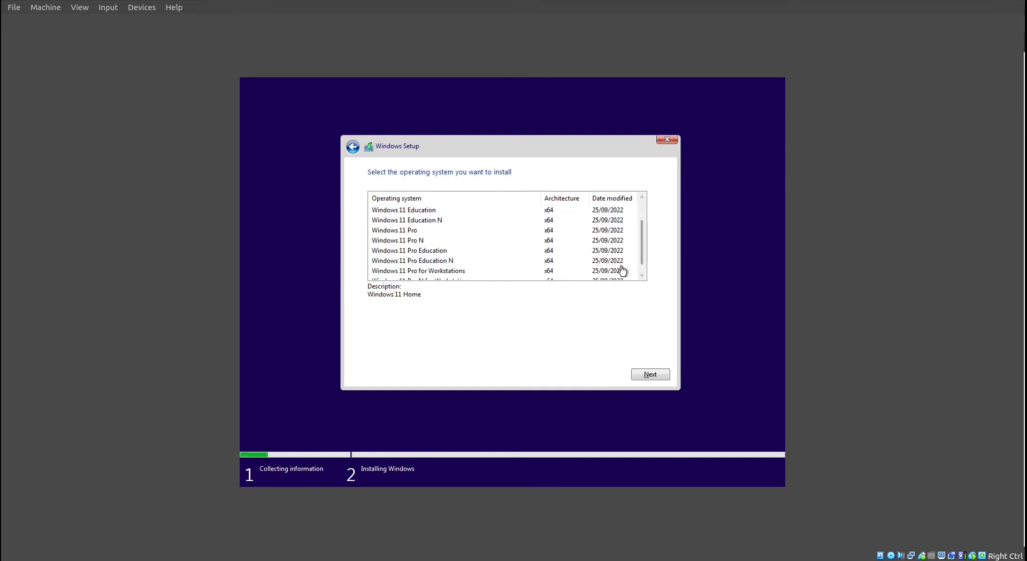
left_click(409, 231)
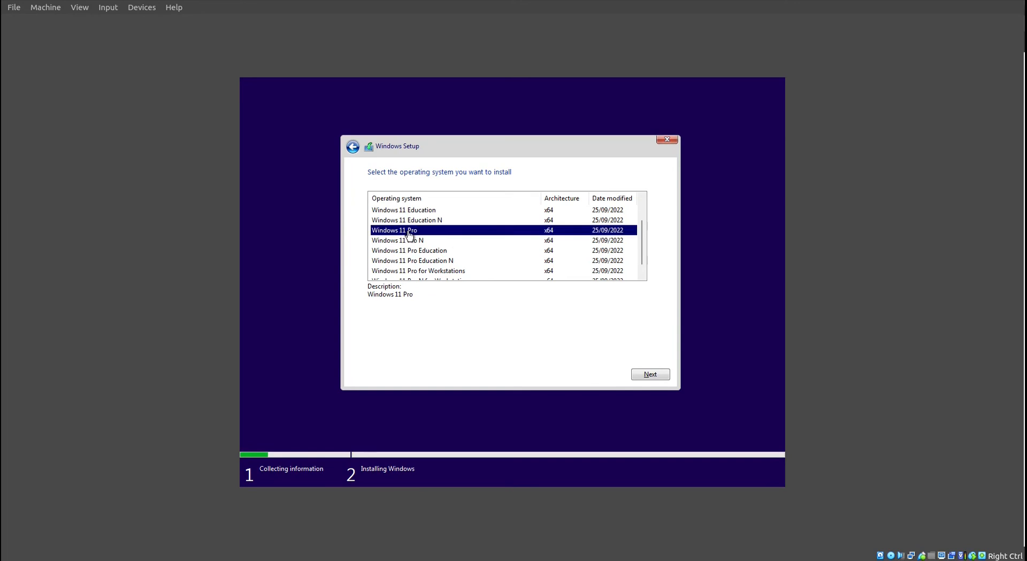
left_click(651, 374)
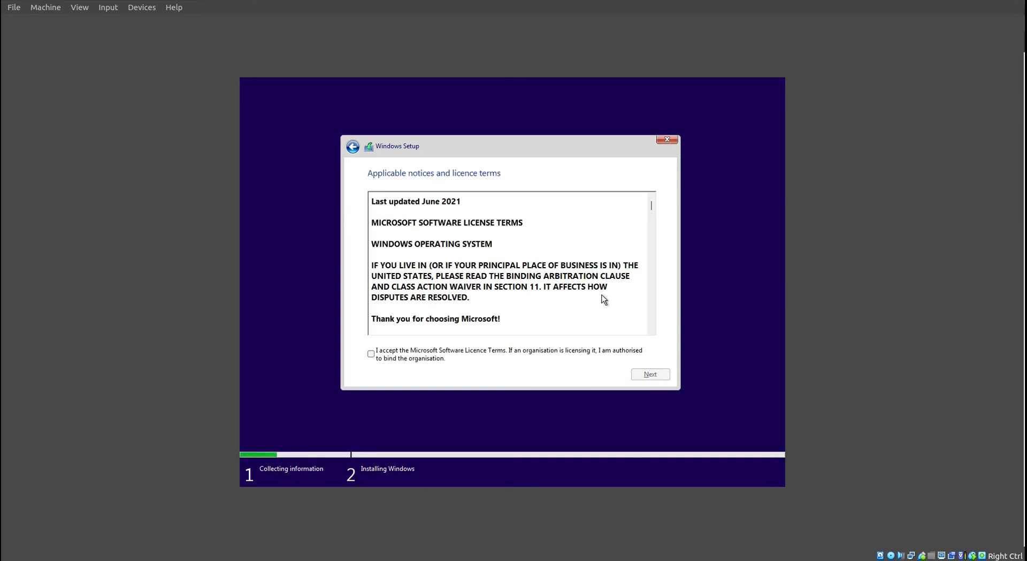
Step: Accept the licence terms and start a customised Windows installation on Drive 0 Unallocated Space
left_click_drag(652, 206, 504, 371)
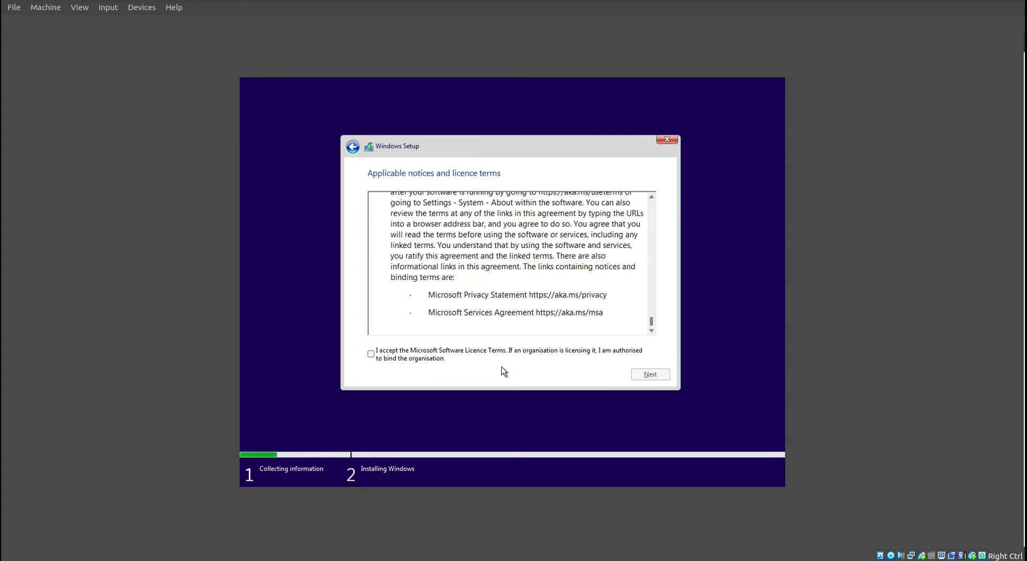
left_click(370, 353)
left_click(655, 376)
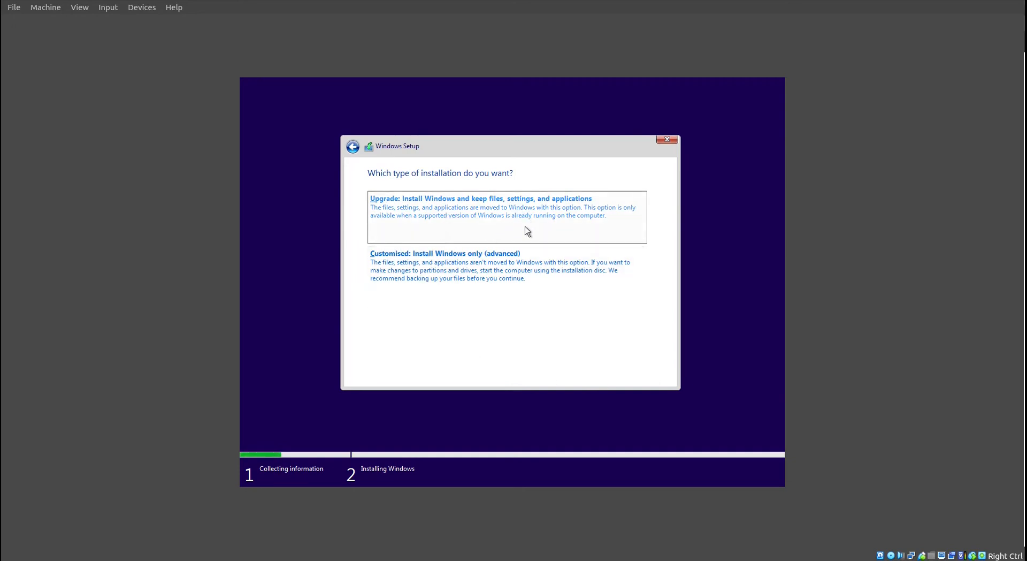
left_click(494, 271)
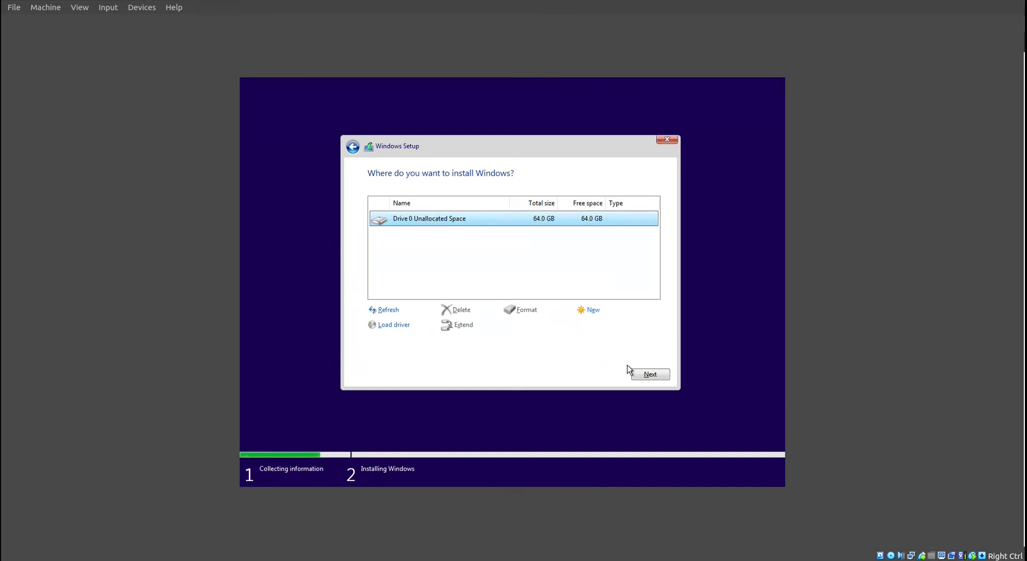
left_click(649, 373)
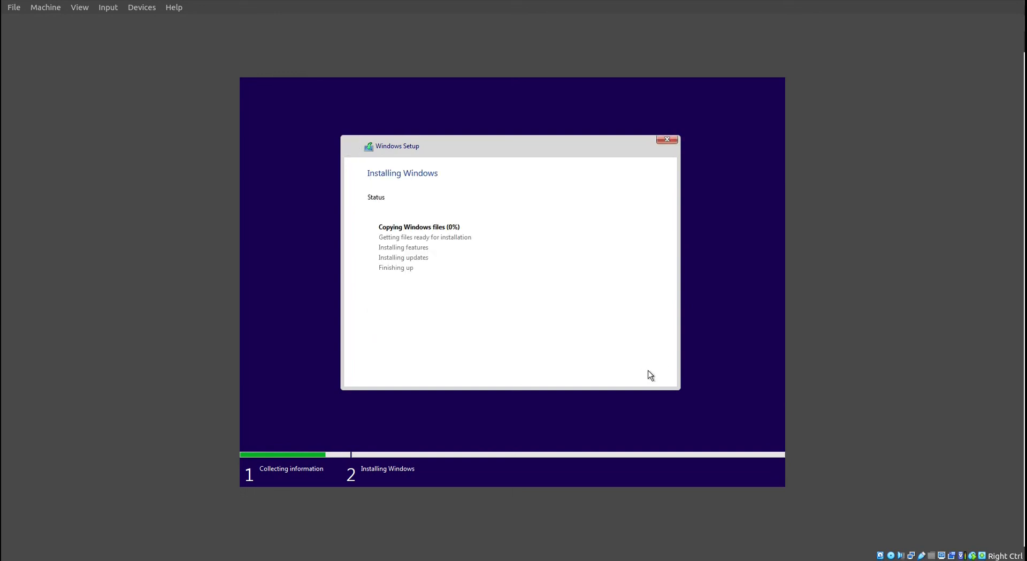